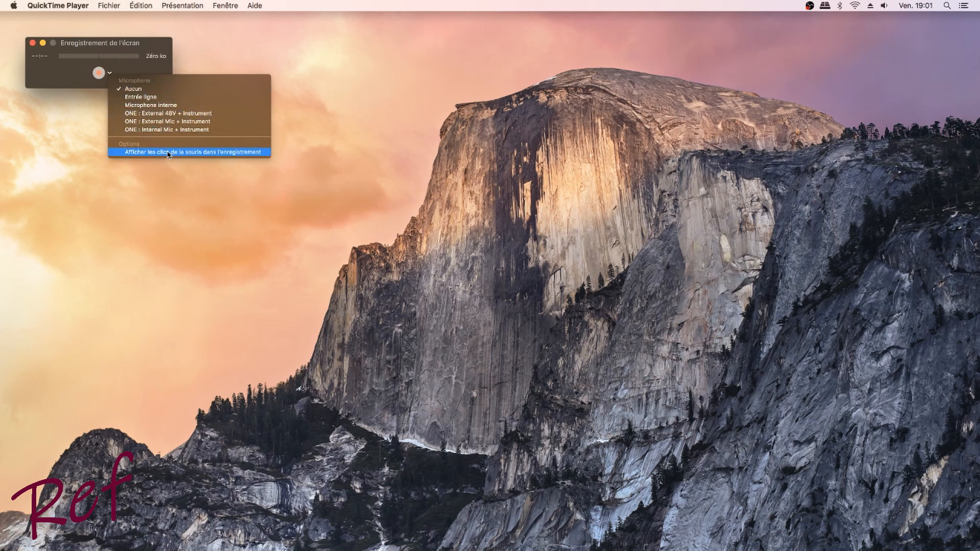
- Prepare a partial screen recording by framing a rectangular area in the middle of the desktop and adjusting its edges
click(84, 78)
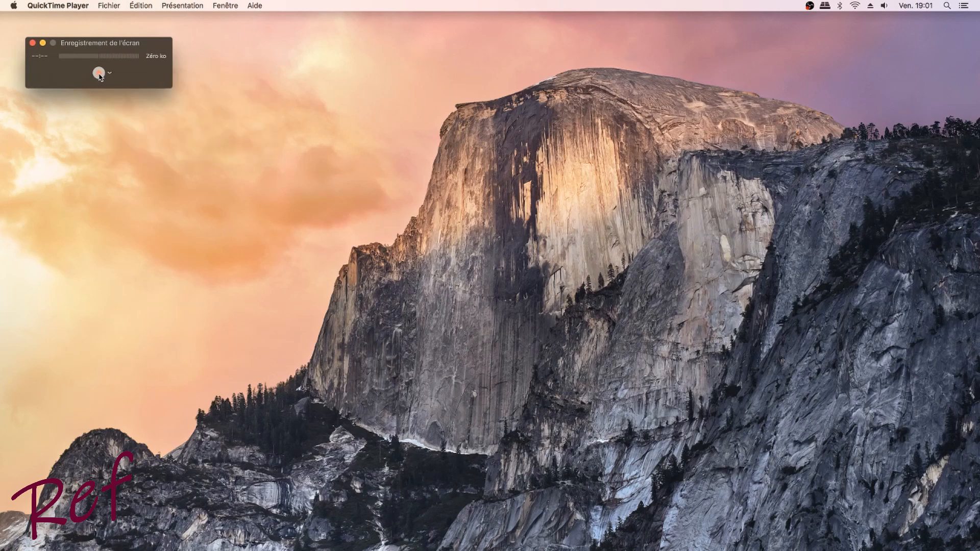
click(99, 74)
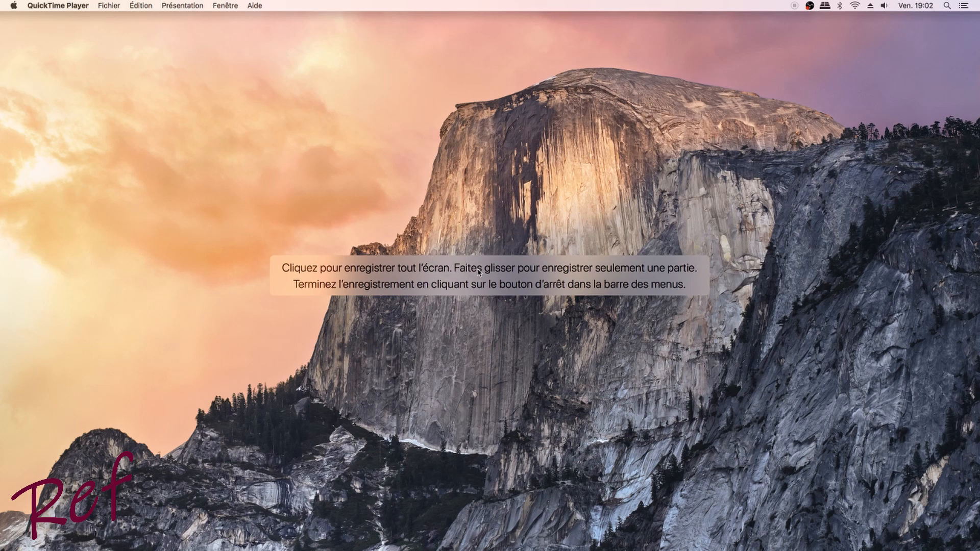
drag(278, 85, 749, 480)
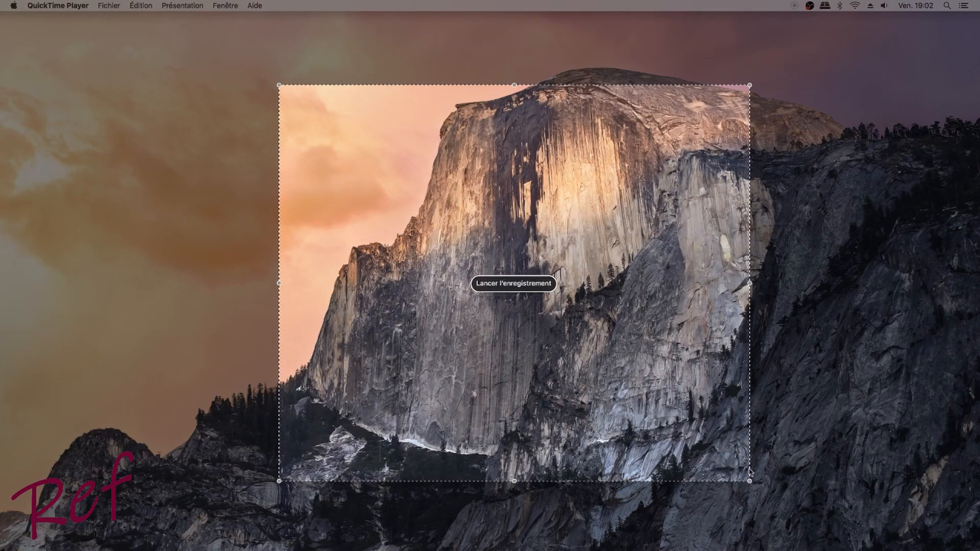
drag(750, 283, 794, 282)
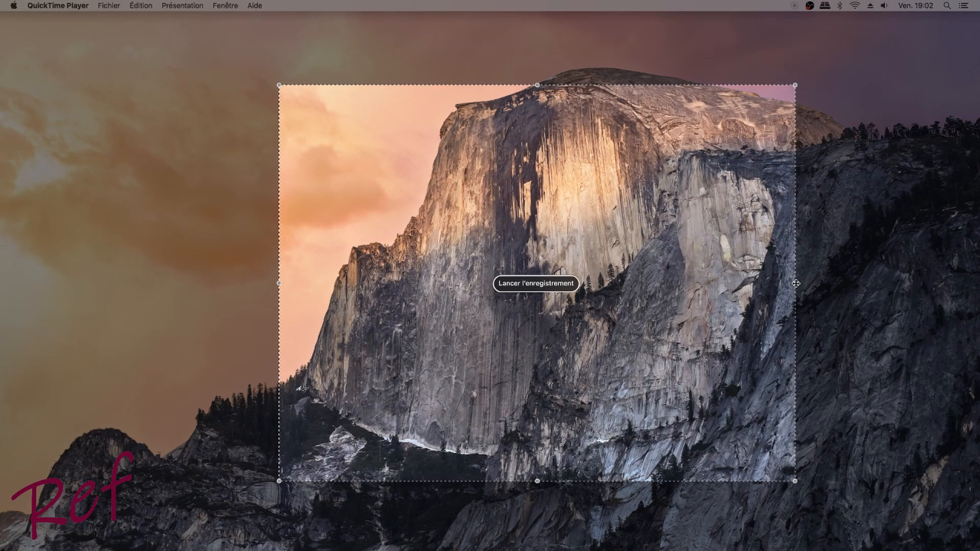
drag(796, 88, 764, 90)
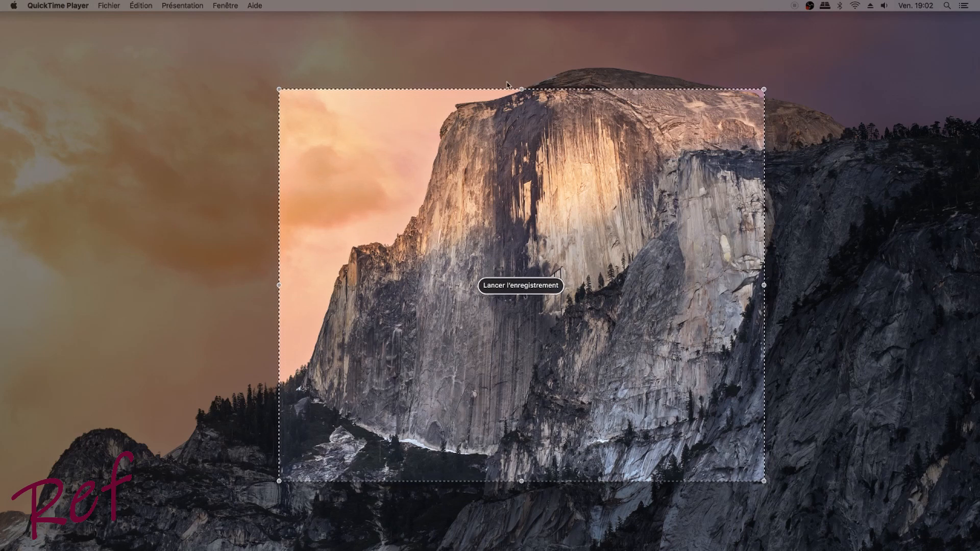
- Record the framed area of the desktop and stop the recording
click(515, 288)
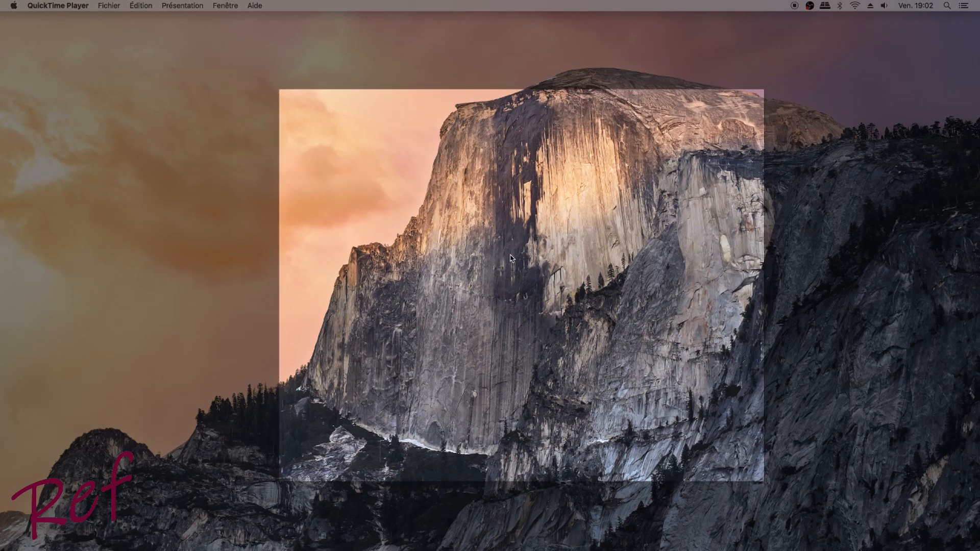
click(794, 6)
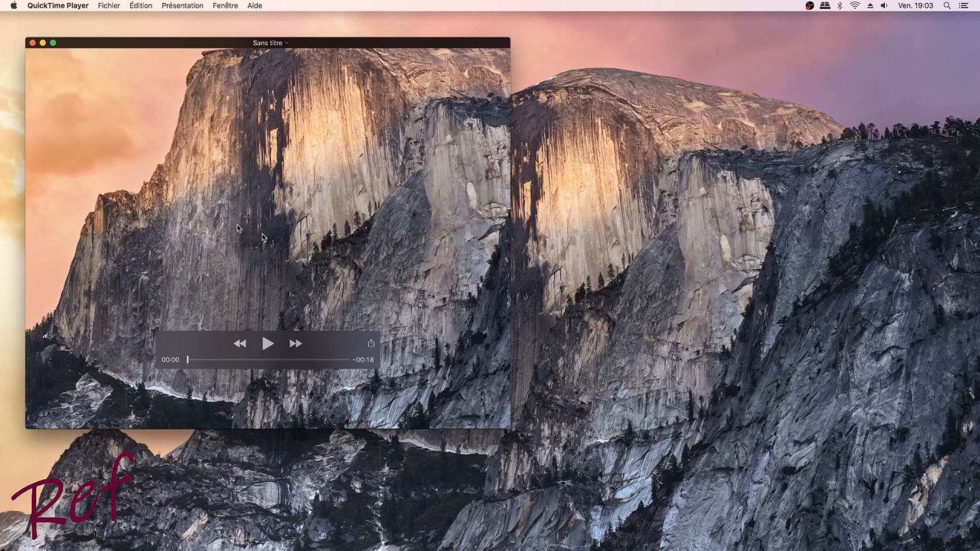
click(109, 6)
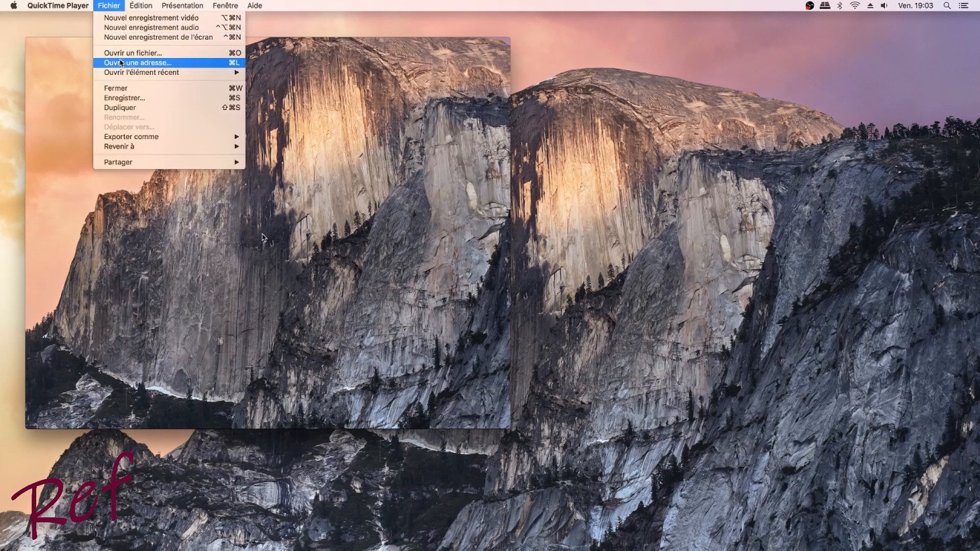
click(324, 109)
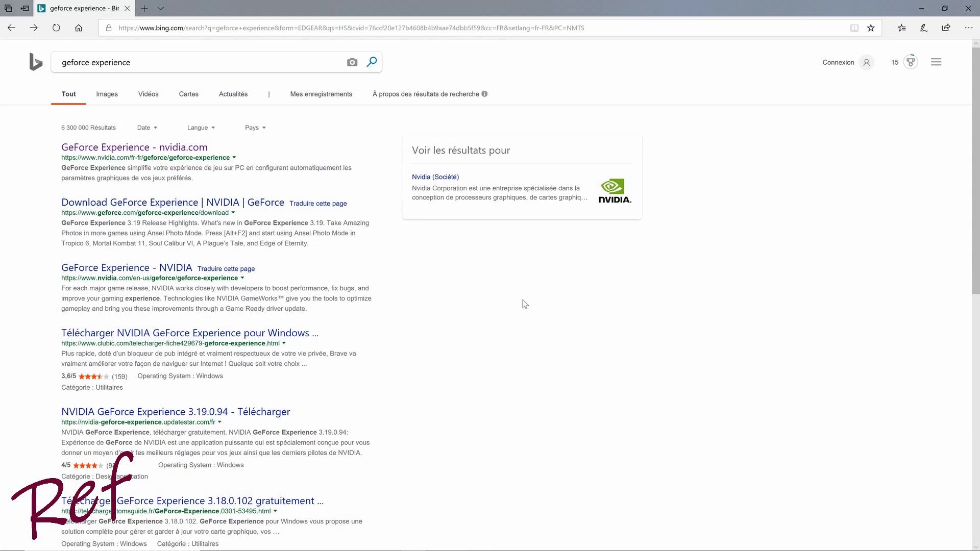
- Switch to the web browser, open NVIDIA's French GeForce Experience page from the search results, and install GeForce Experience 3.19.0.94
click(132, 153)
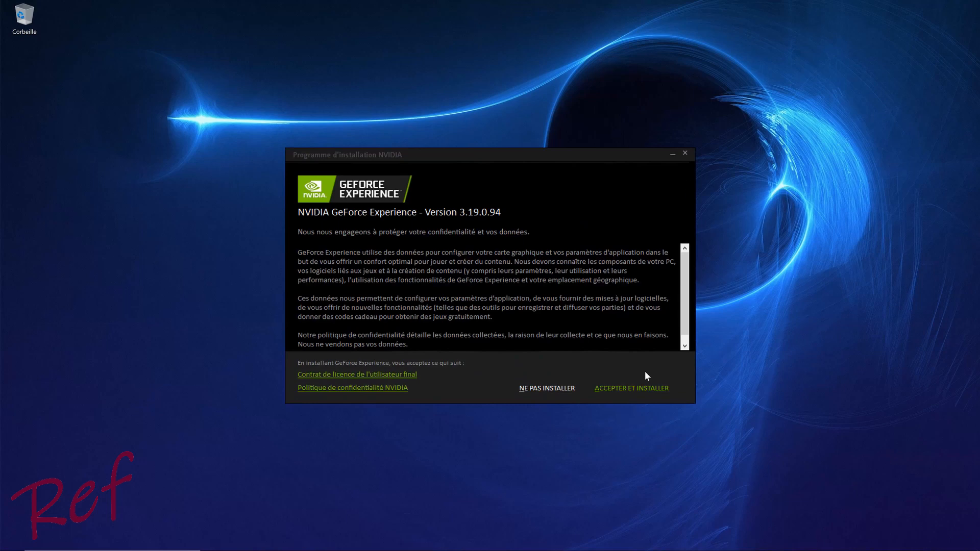
click(641, 388)
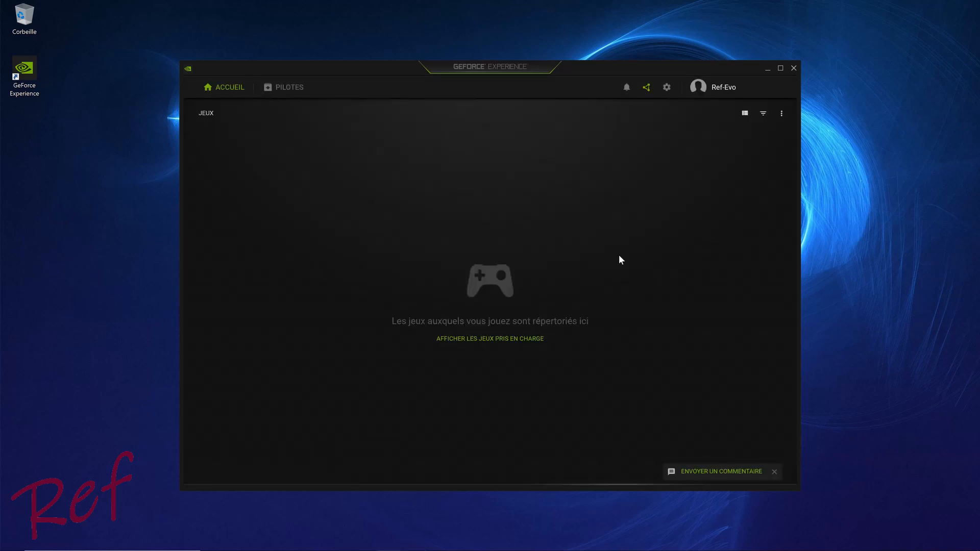
- Open the GeForce Experience application settings, and bring up the settings of its in-game overlay
click(666, 88)
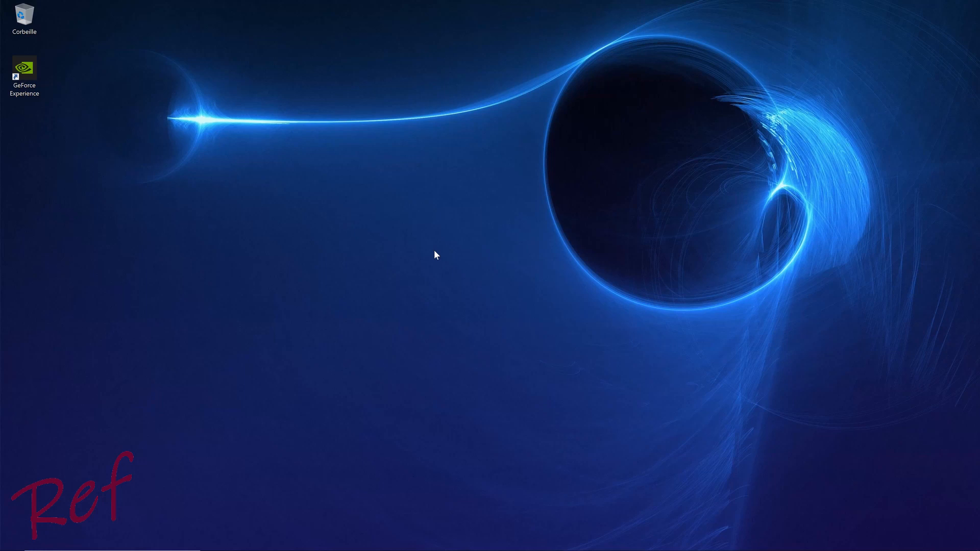
key(alt+z)
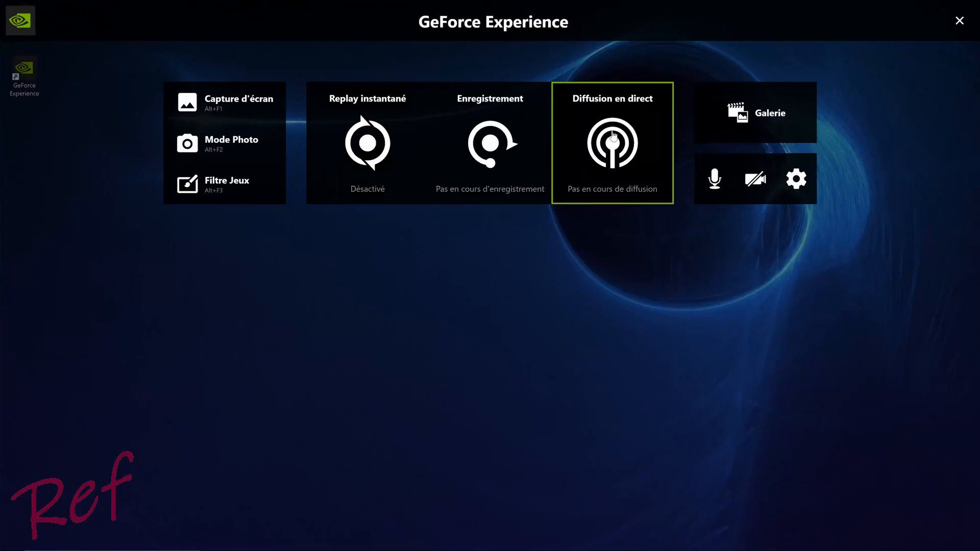
click(795, 179)
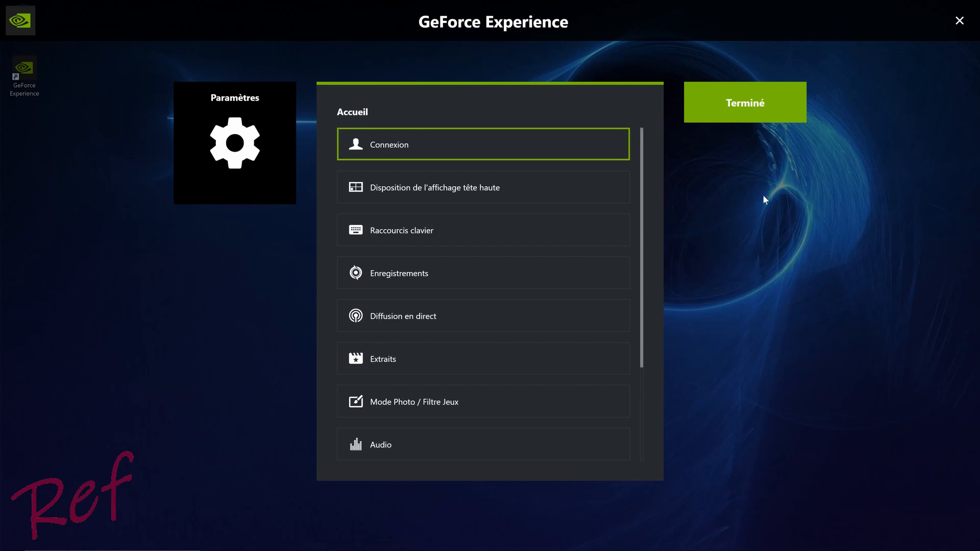
- Review the overlay's head-up display layout and the folders used for temporary files and videos
click(434, 190)
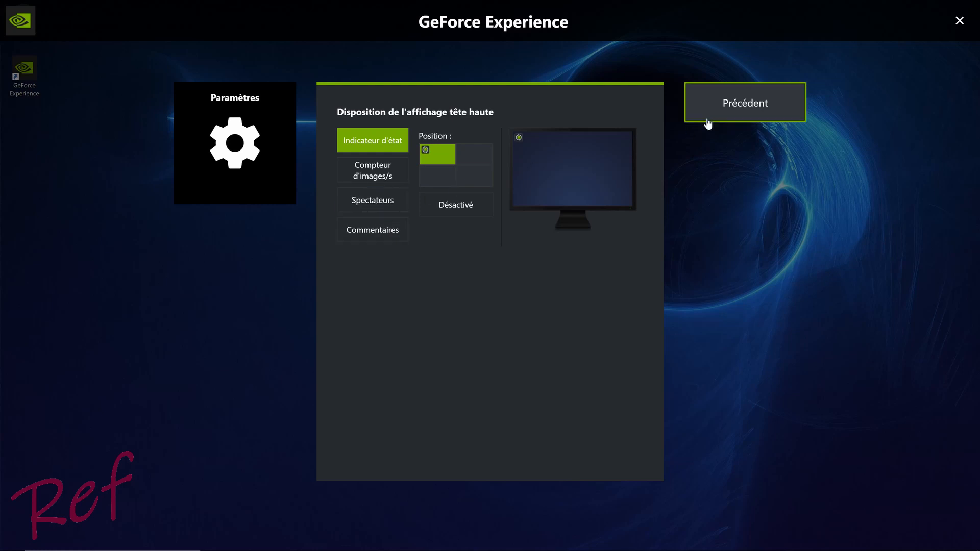
click(725, 114)
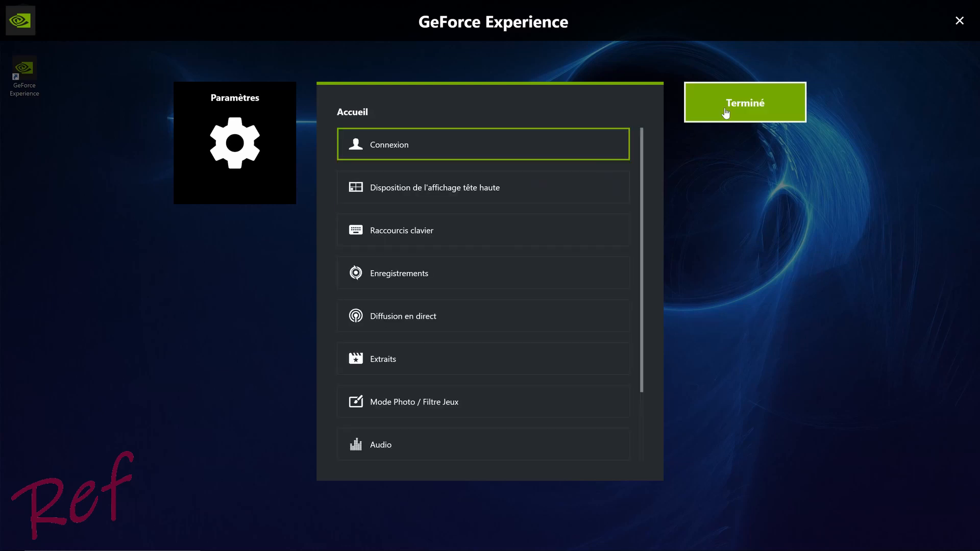
click(399, 278)
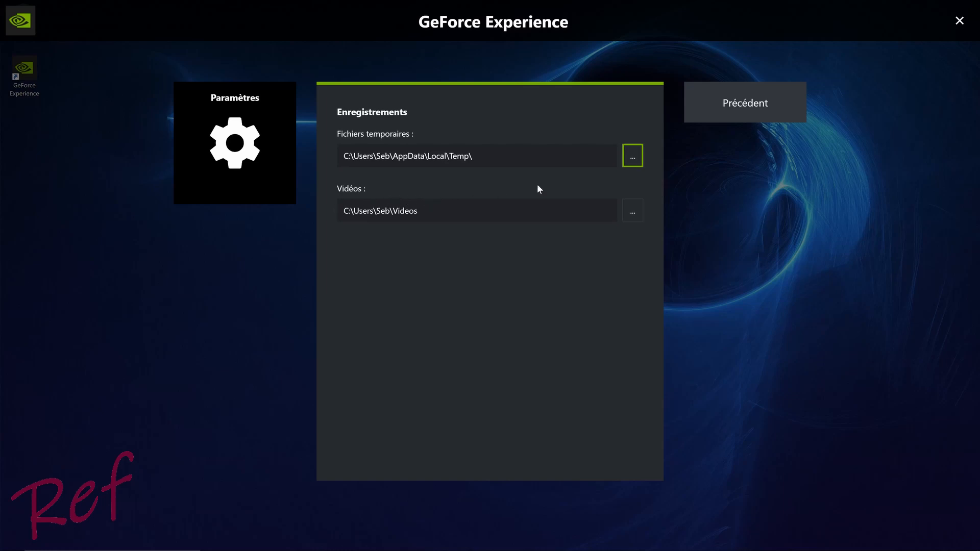
click(719, 102)
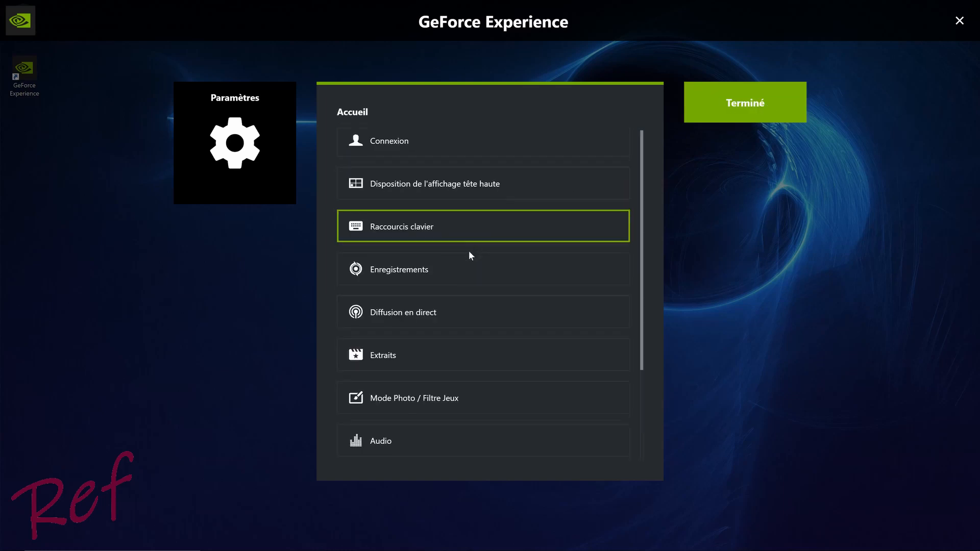
- Review the overlay's audio settings for system sounds, microphone and audio tracks
scroll(469, 255, down, 2)
click(417, 337)
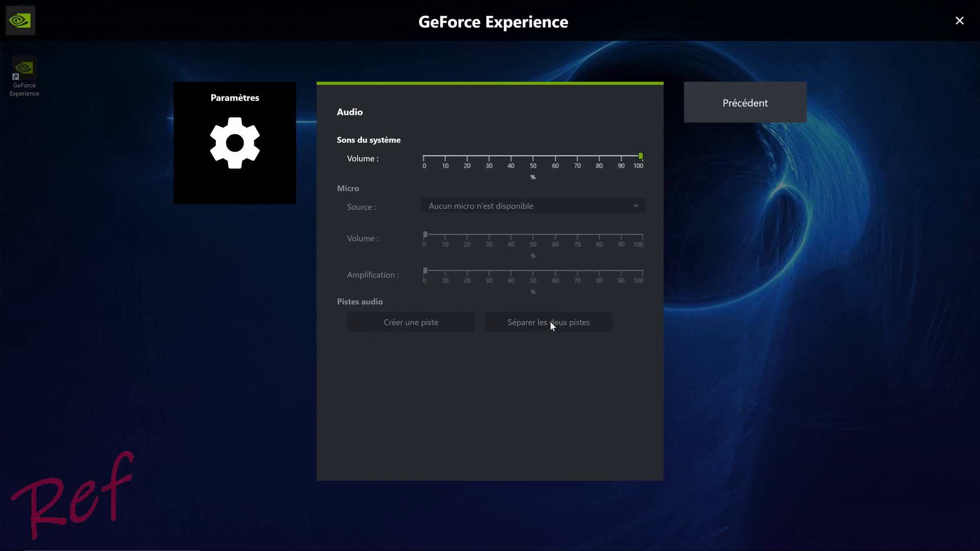
click(739, 113)
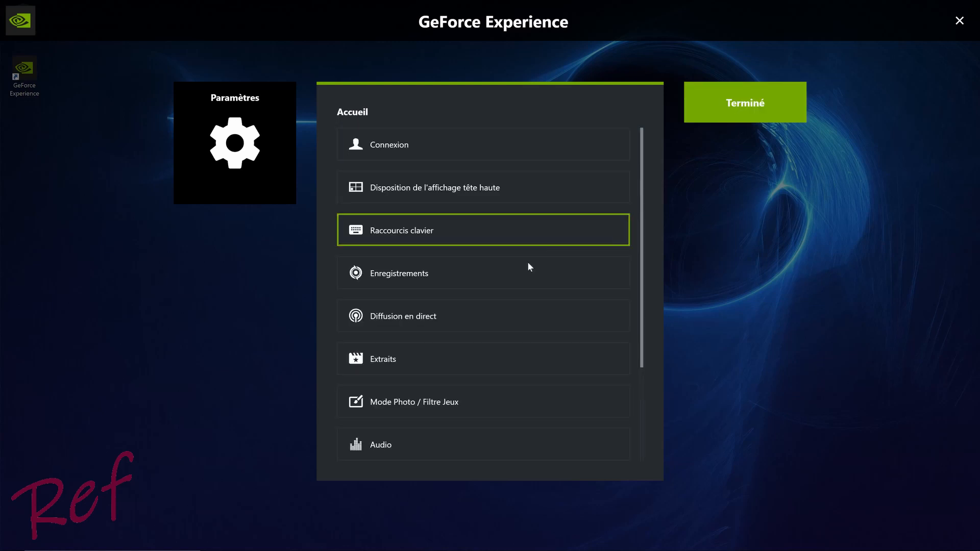
- Examine the resolution and frame rate choices for custom quality in the overlay's video capture settings
scroll(483, 292, down, 1)
scroll(483, 292, down, 3)
click(418, 361)
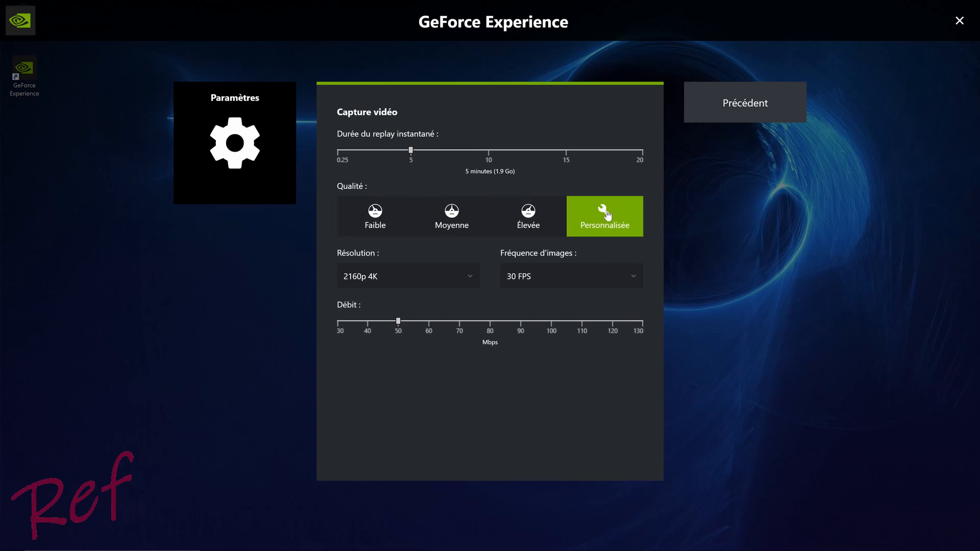
click(470, 279)
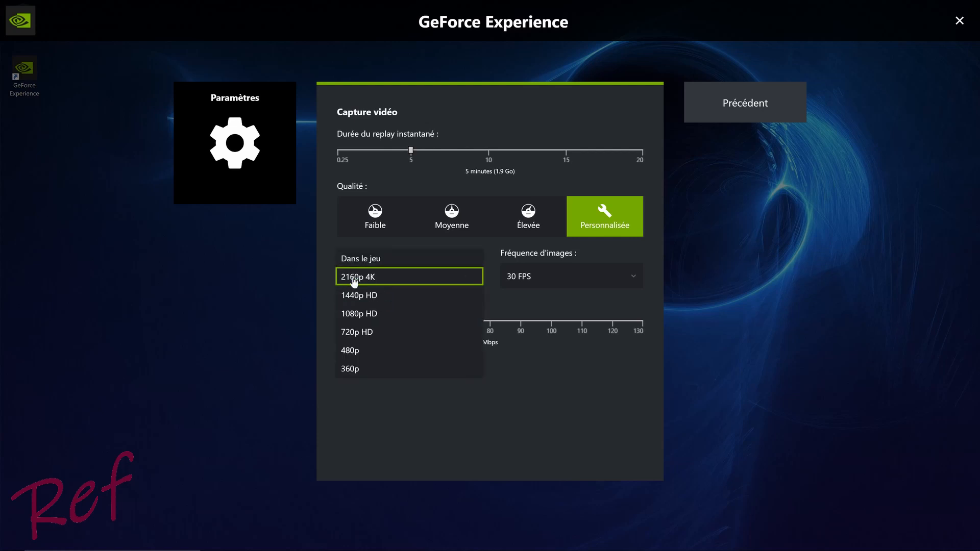
click(543, 301)
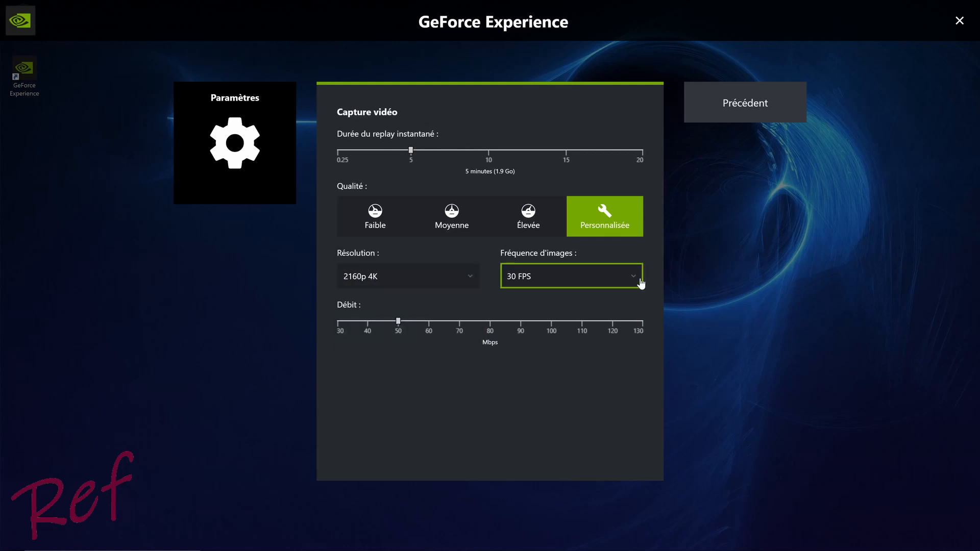
click(632, 280)
click(557, 283)
click(758, 115)
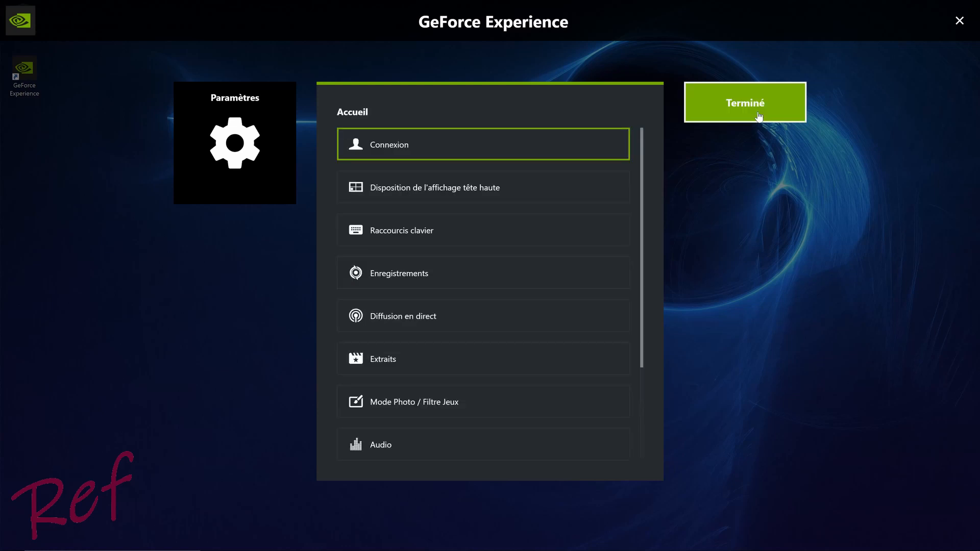
- Leave the overlay settings, look at the Enregistrement options, and close the overlay
click(759, 116)
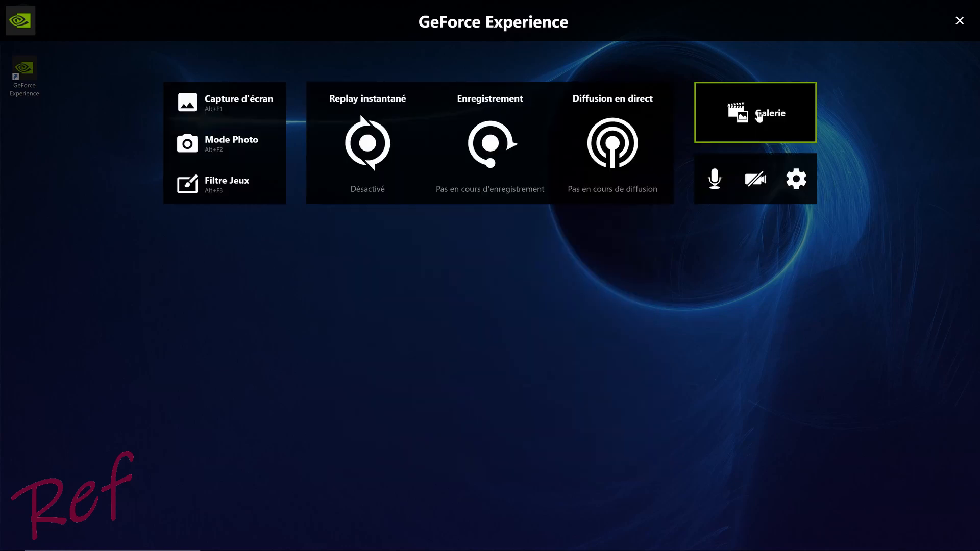
click(495, 131)
click(960, 21)
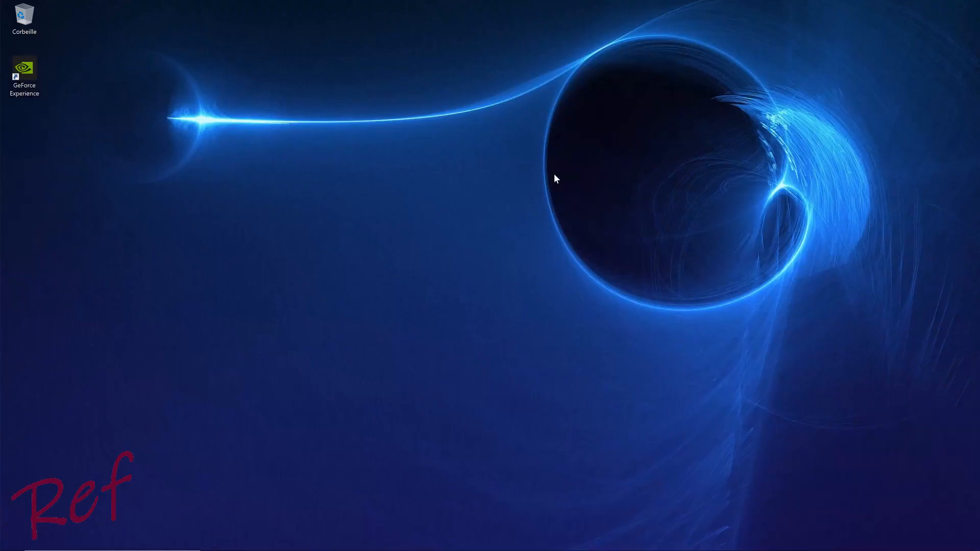
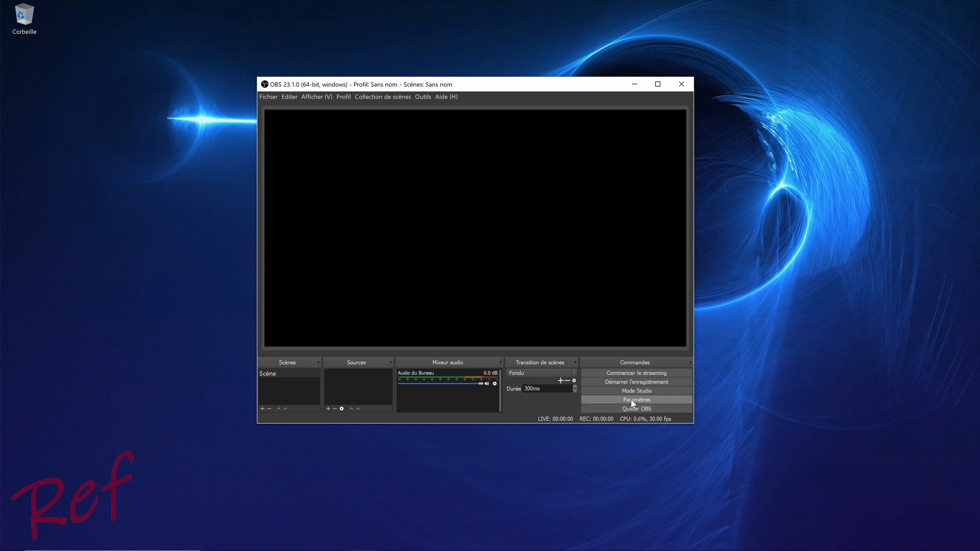
- Switch to OBS, open its settings, and review the available streaming services
click(630, 400)
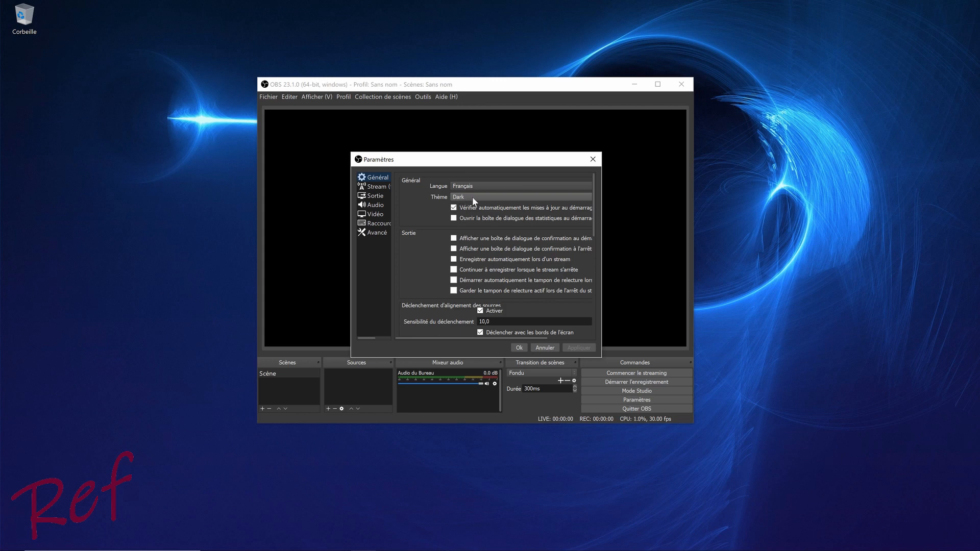
click(377, 187)
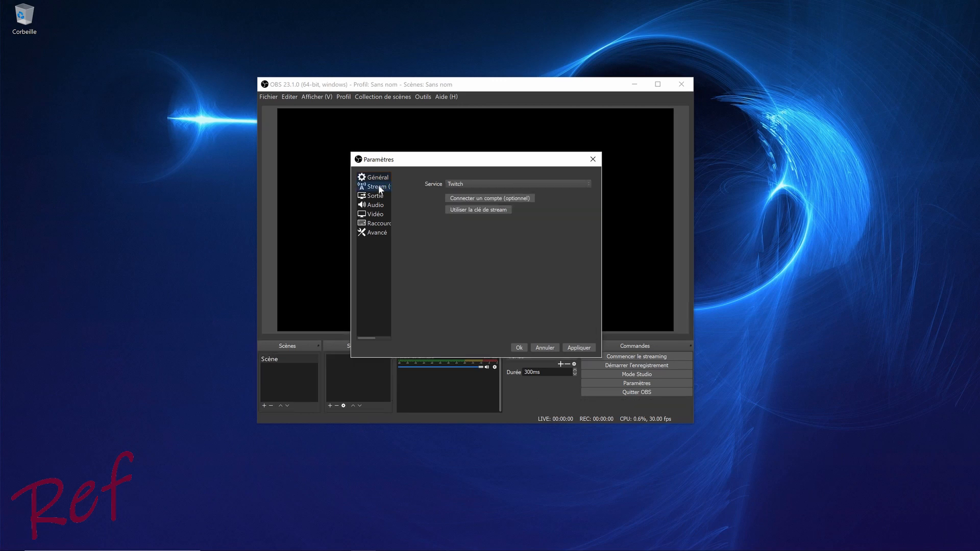
click(588, 183)
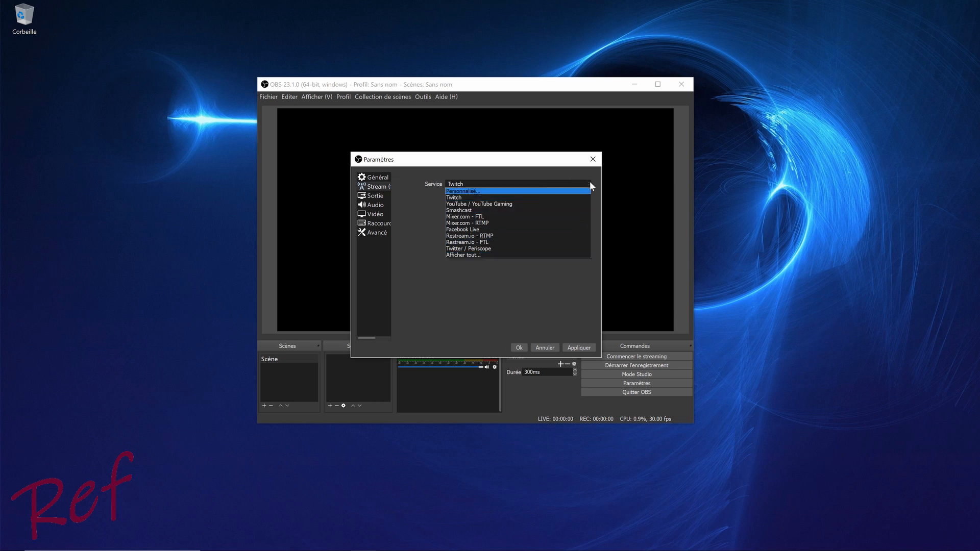
click(589, 182)
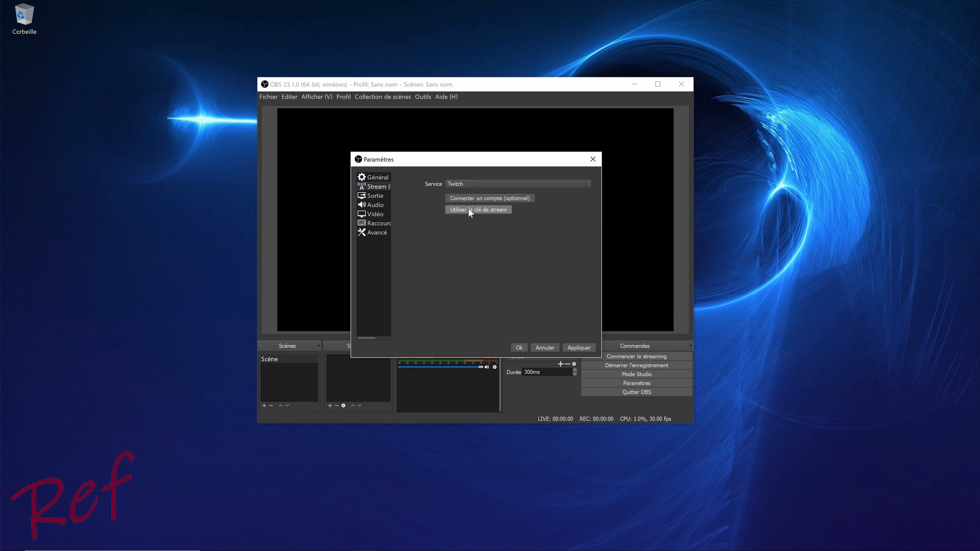
- Review the OBS output settings and the device choices for the first micro/auxiliary audio input
click(374, 197)
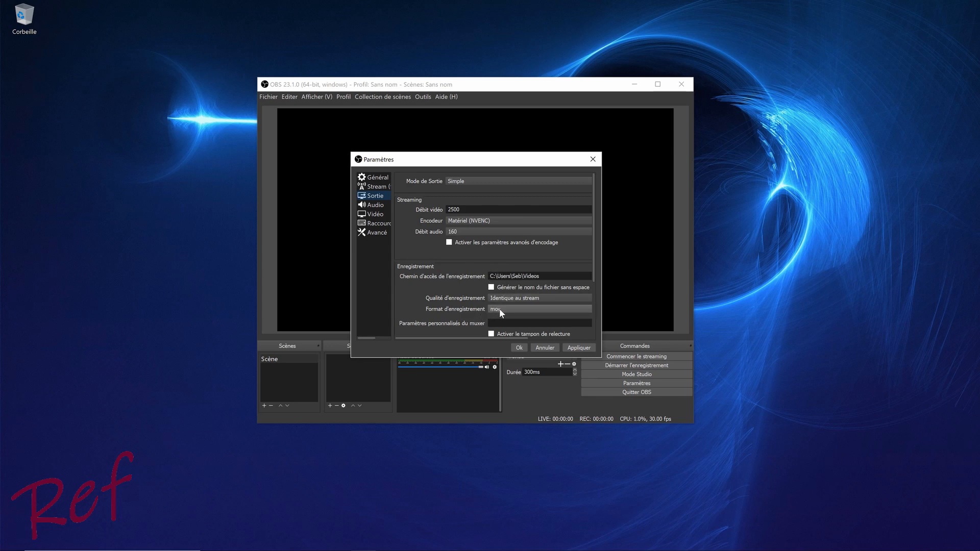
click(374, 205)
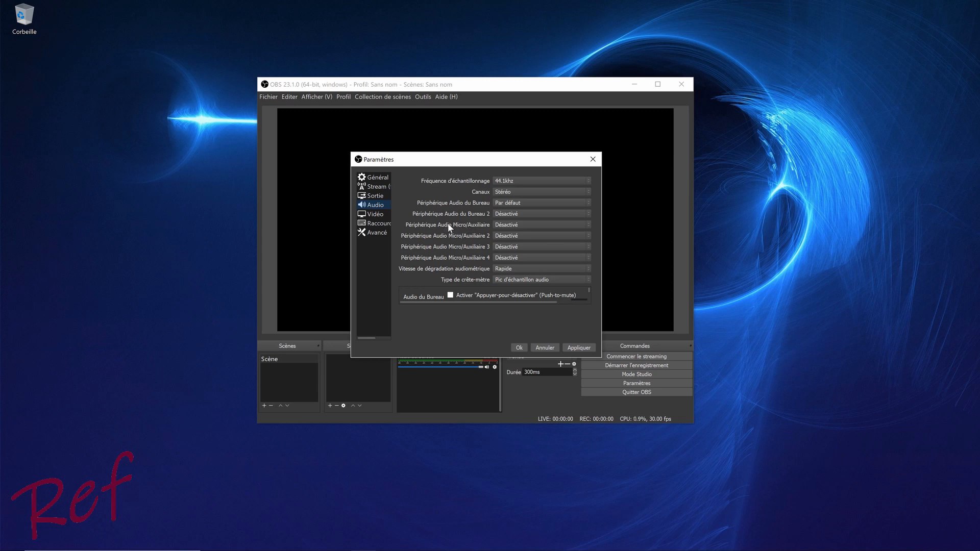
click(517, 225)
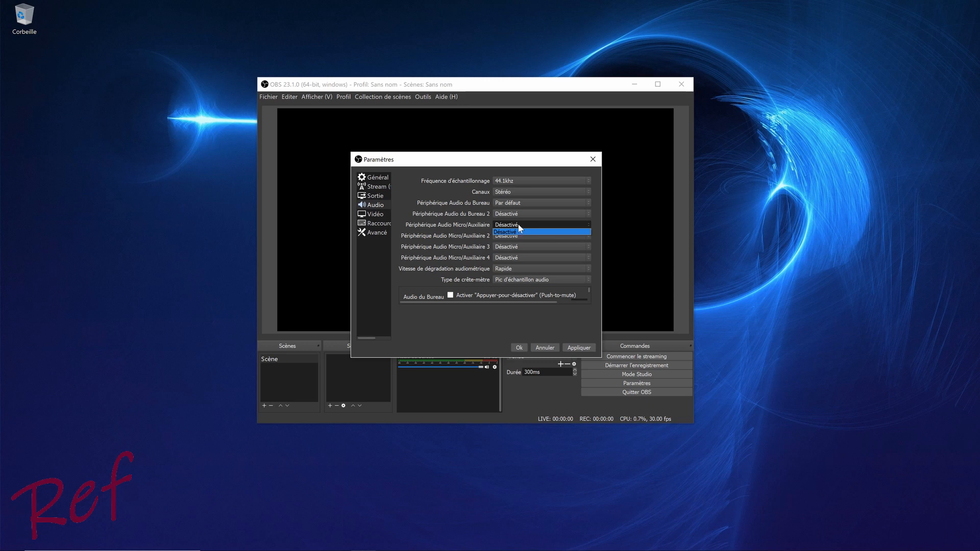
click(518, 226)
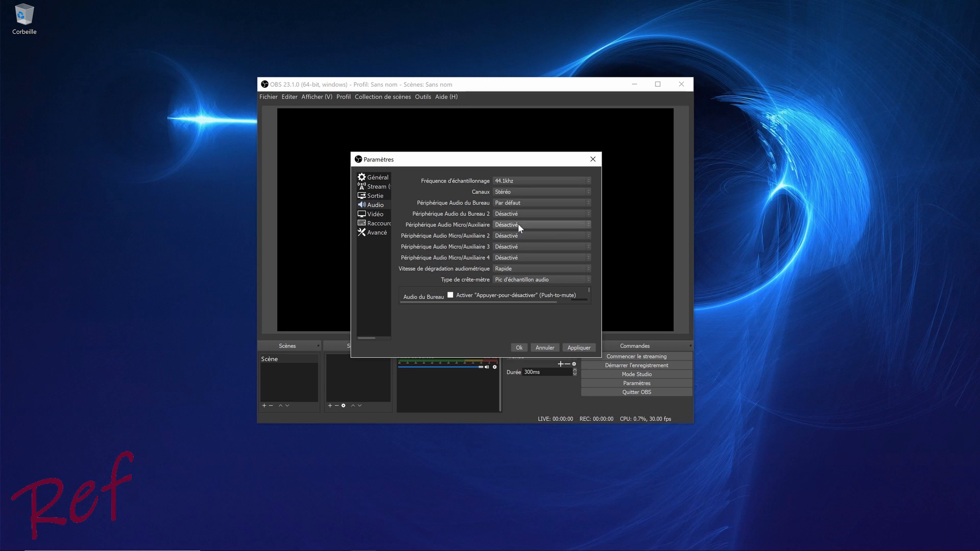
- Review the video resolution and frame rate settings and the recording hotkeys, and close the settings
click(376, 215)
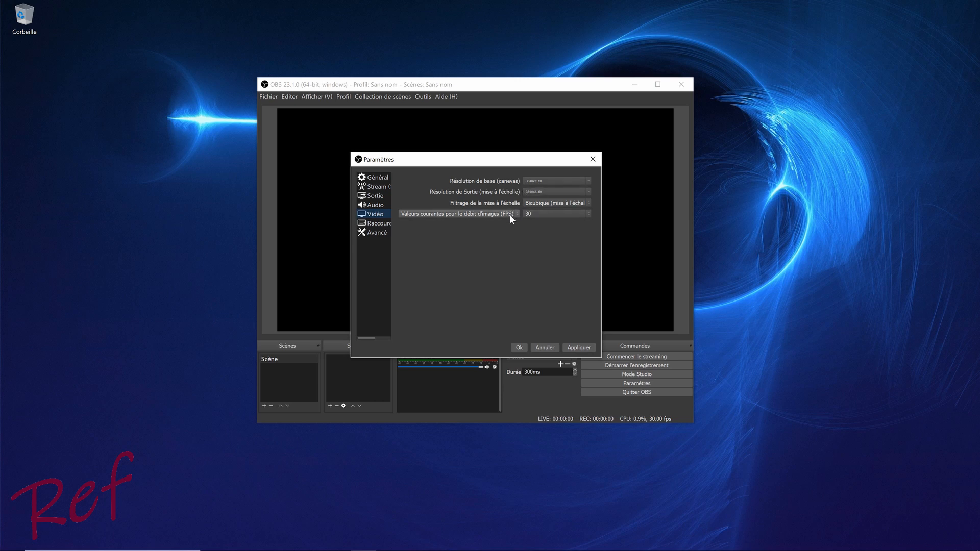
click(382, 224)
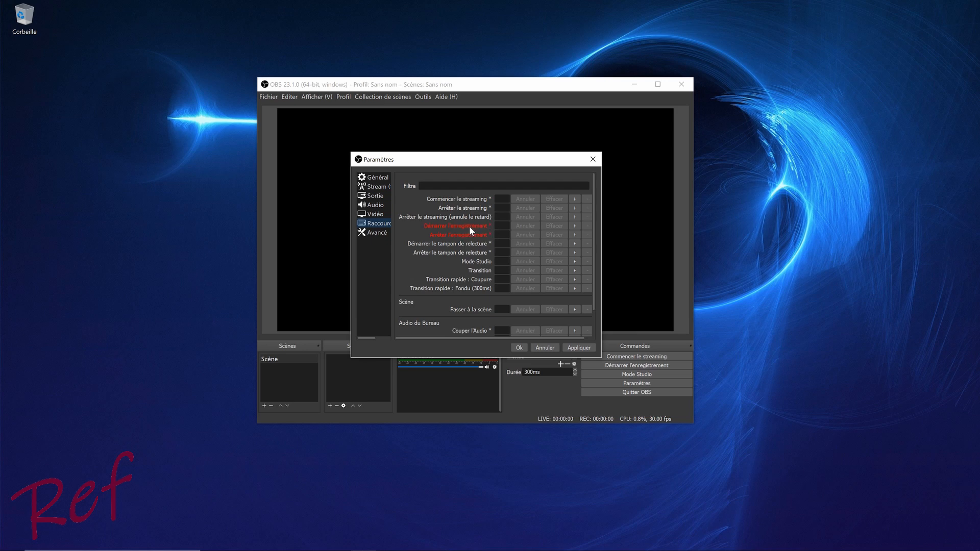
mouse_move(470, 234)
scroll(465, 232, down, 1)
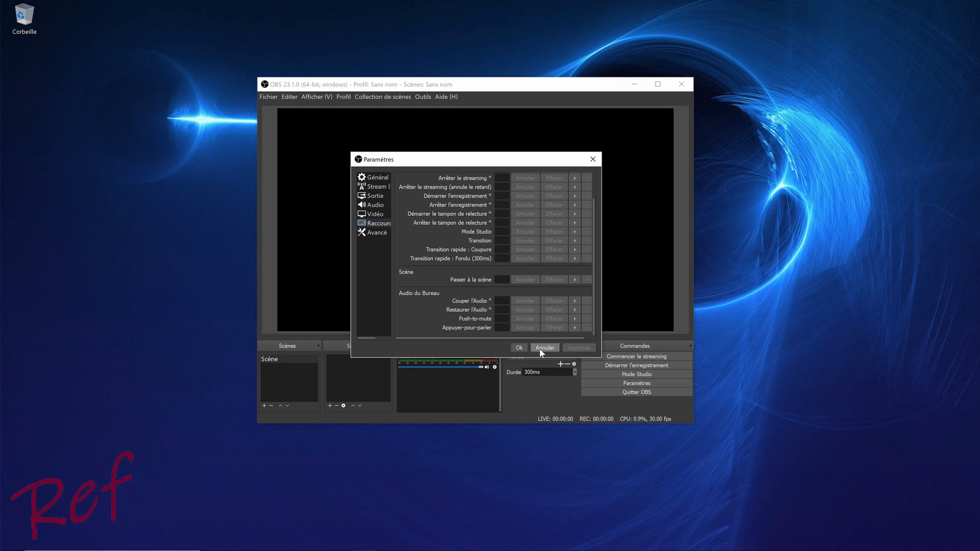
click(517, 347)
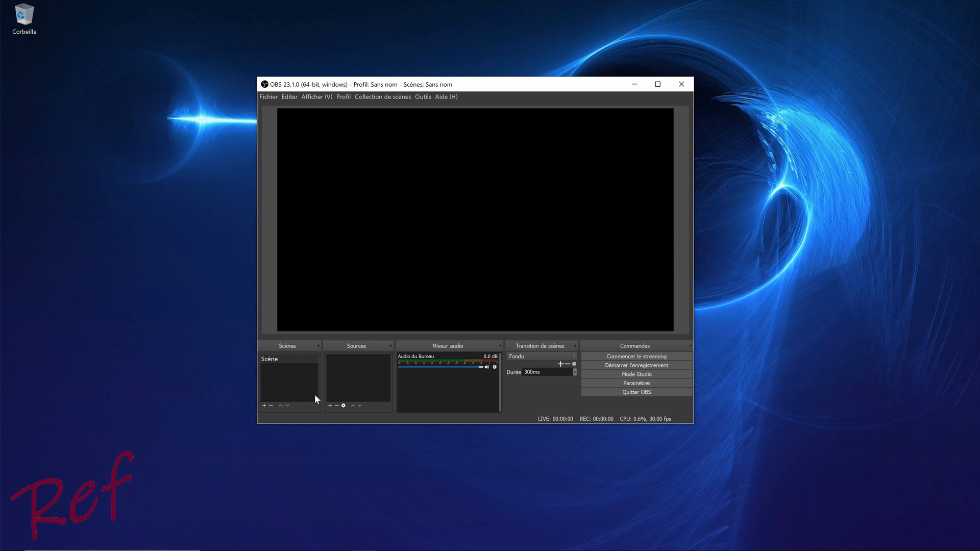
- Add a new Capture d'écran source to the scene, capturing Écran 1 with the cursor included
click(330, 406)
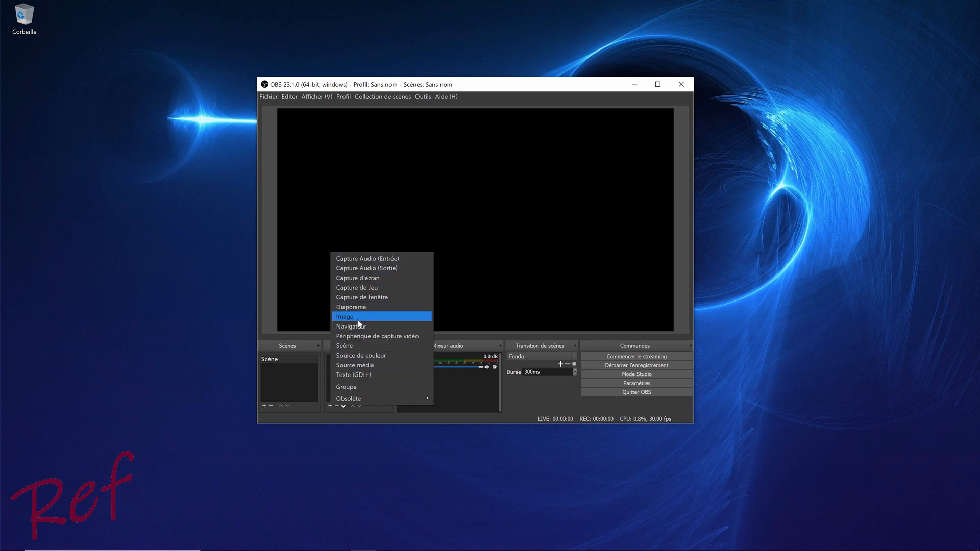
click(361, 277)
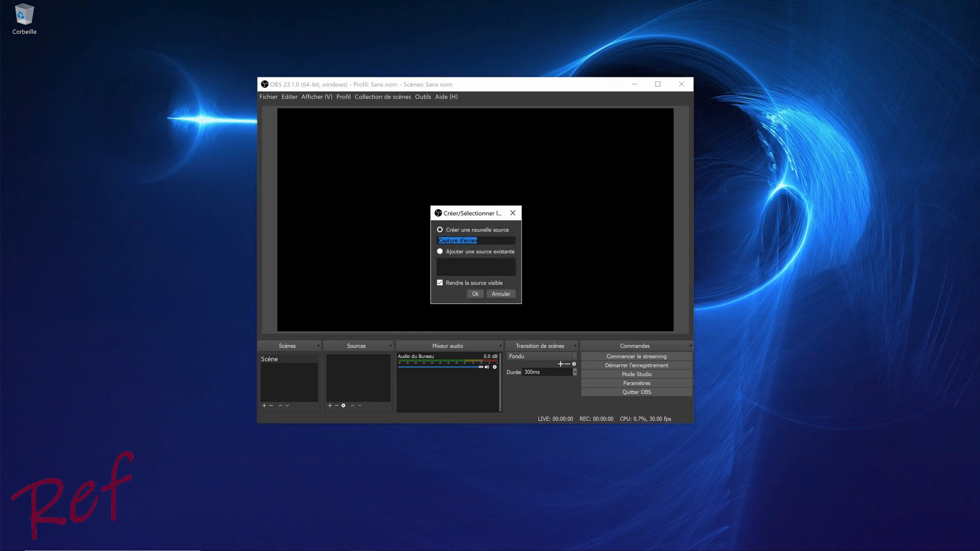
click(476, 294)
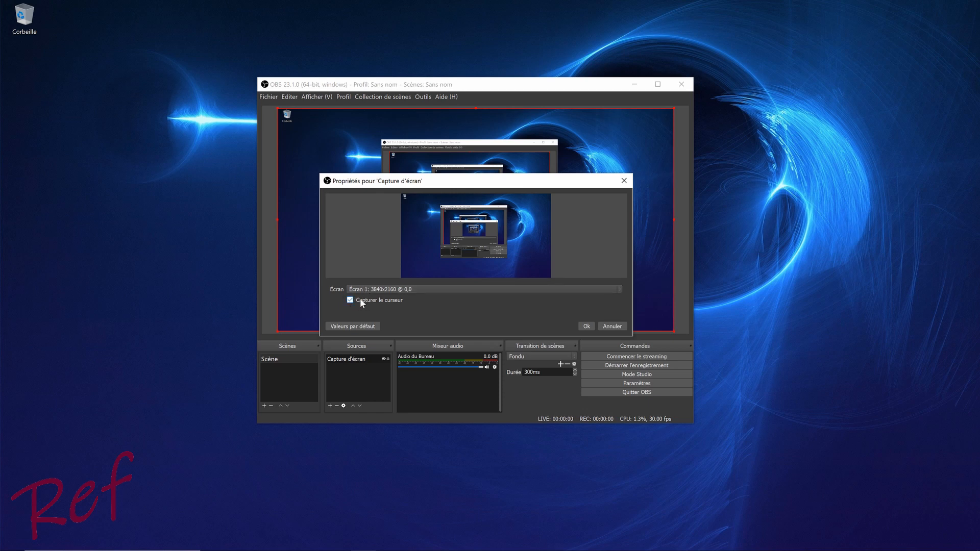
click(586, 326)
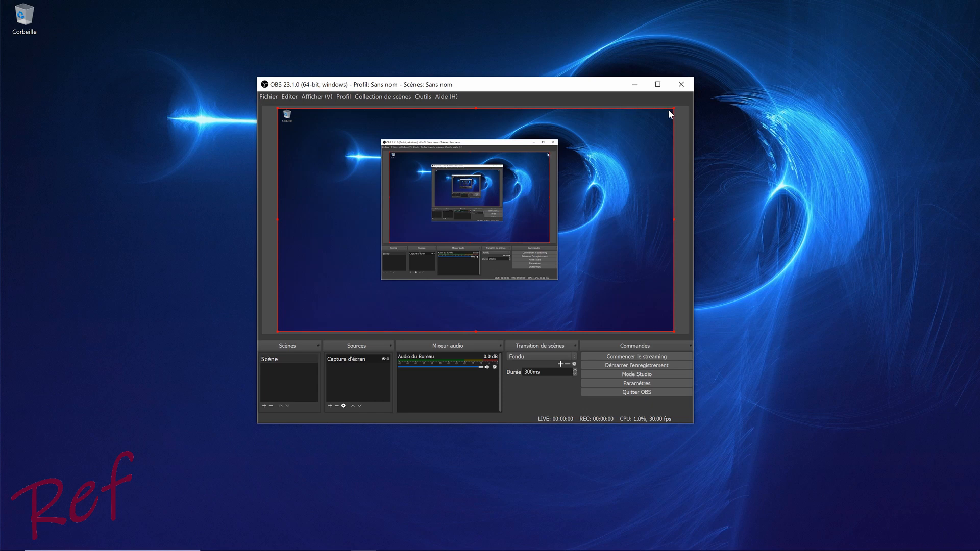
- Shrink the screen capture to about two thirds of the preview canvas and scale it back to fill the canvas
drag(674, 108, 541, 189)
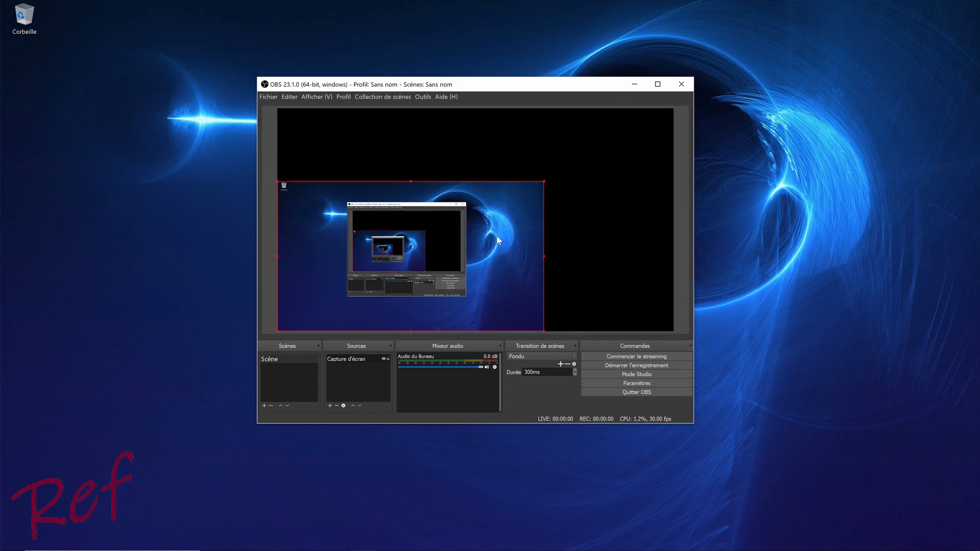
mouse_move(497, 236)
mouse_down()
mouse_move(572, 192)
mouse_move(600, 227)
mouse_move(494, 238)
mouse_up()
drag(544, 182, 675, 123)
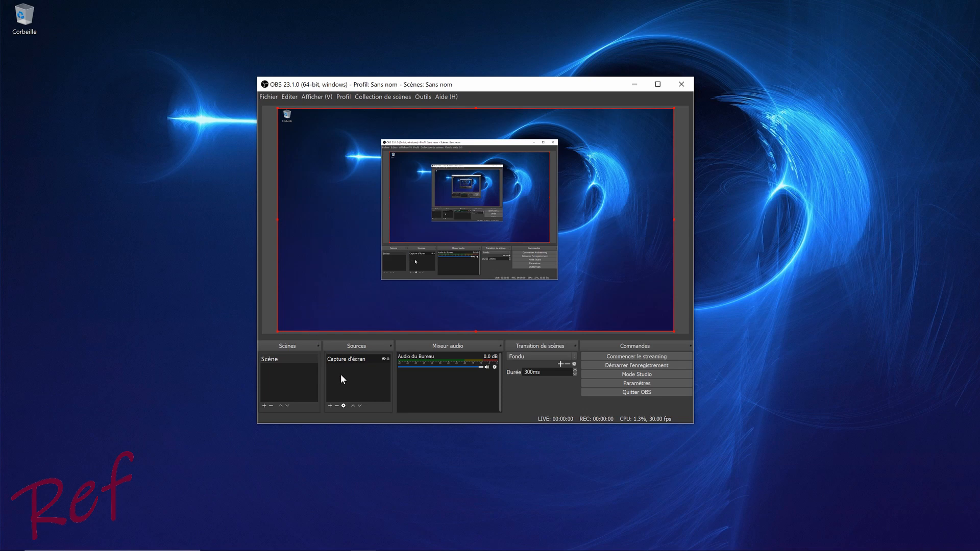
- Add an Image source using the Logo Resolve file, and place it at about half size in the canvas's lower-left corner
click(330, 405)
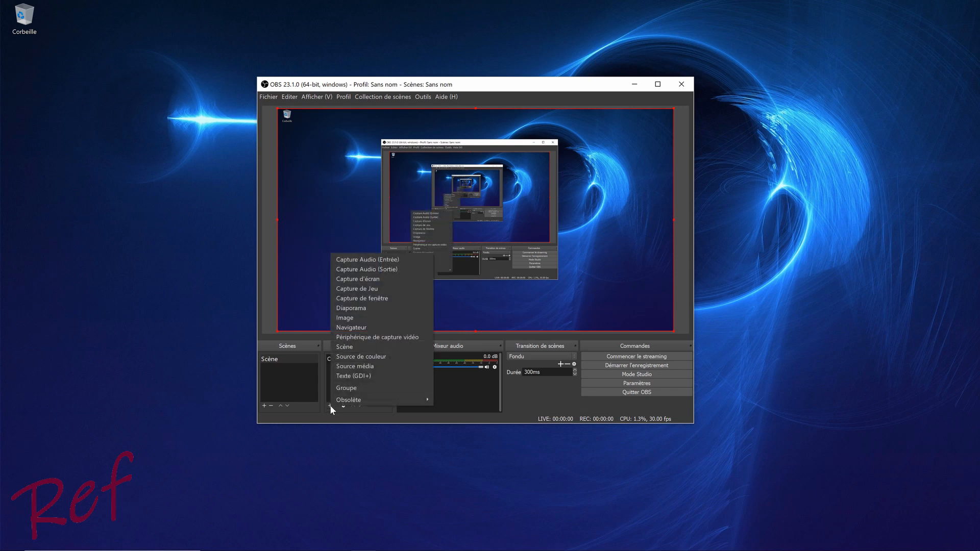
click(356, 318)
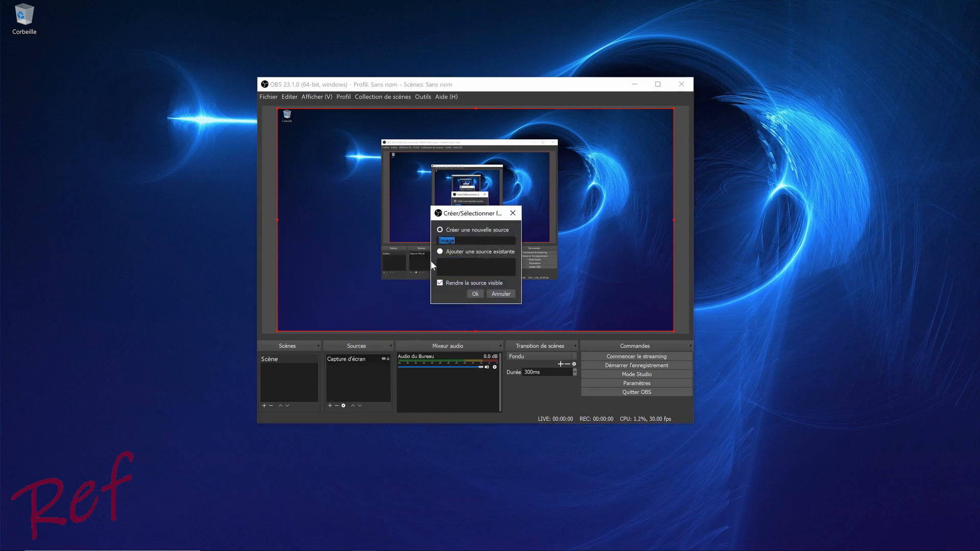
click(474, 295)
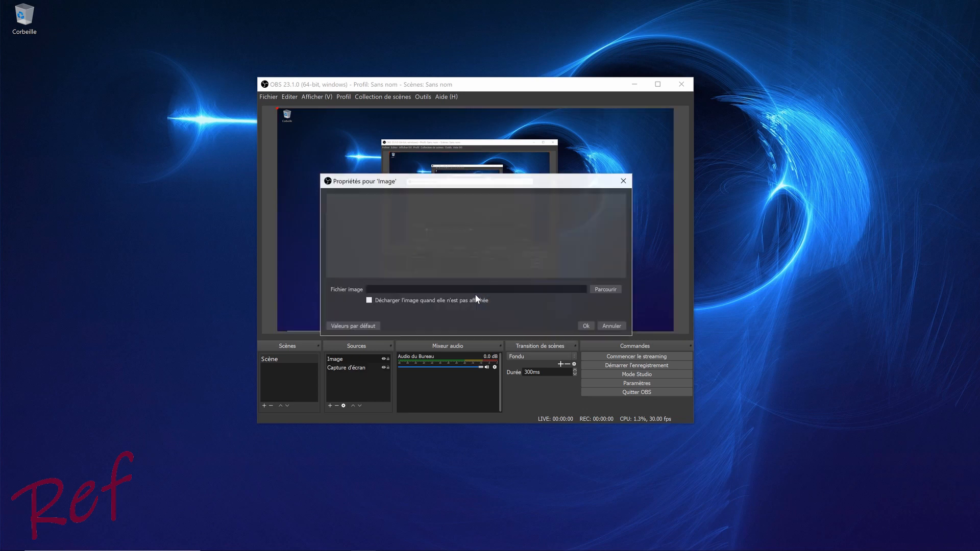
click(603, 290)
click(439, 265)
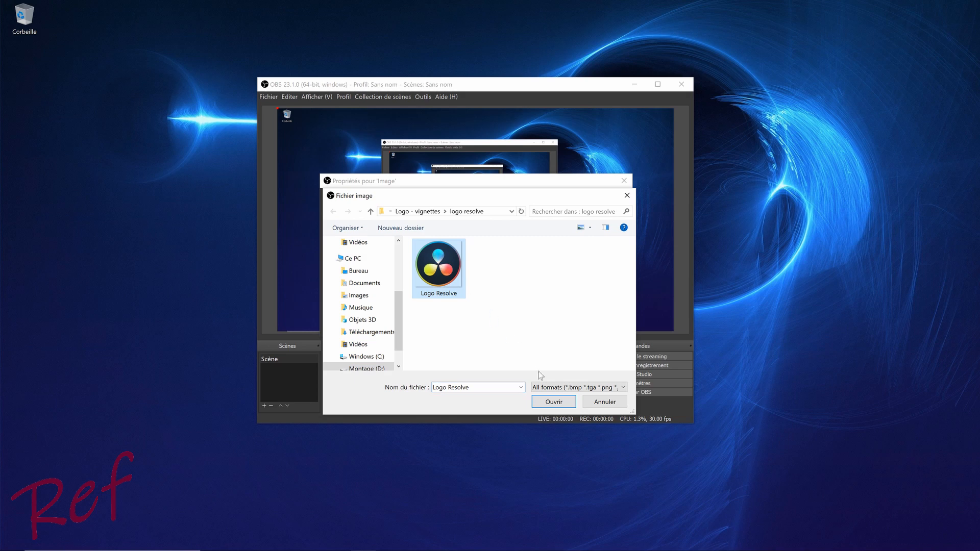
click(553, 401)
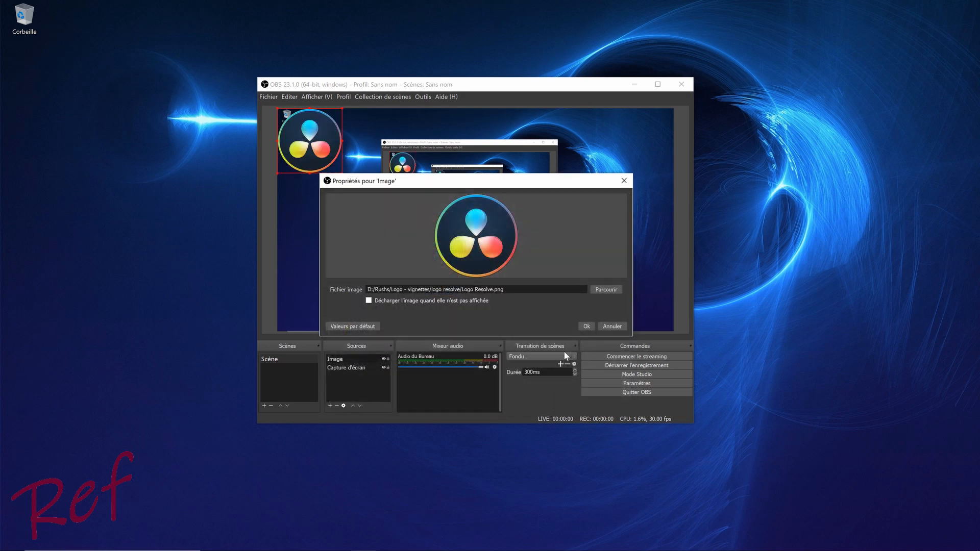
click(586, 327)
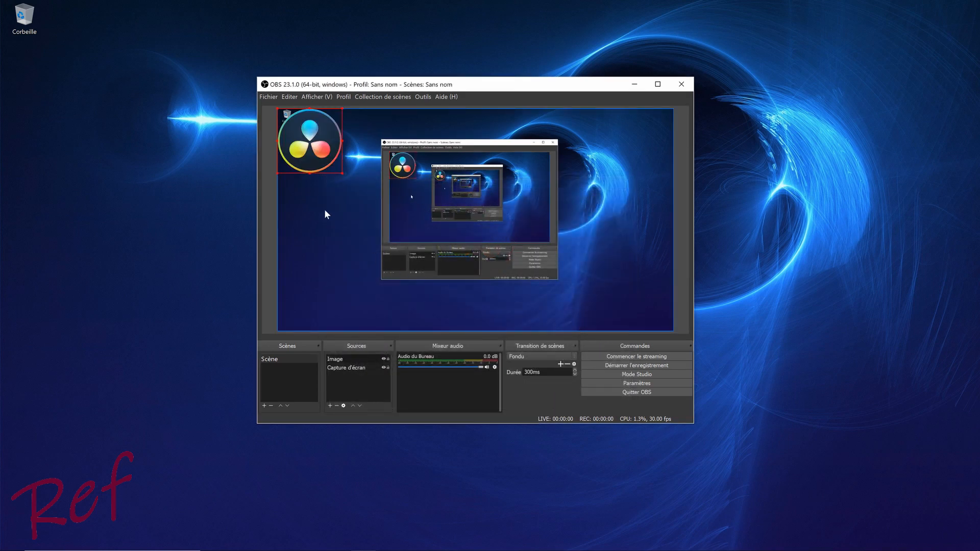
drag(310, 140, 315, 294)
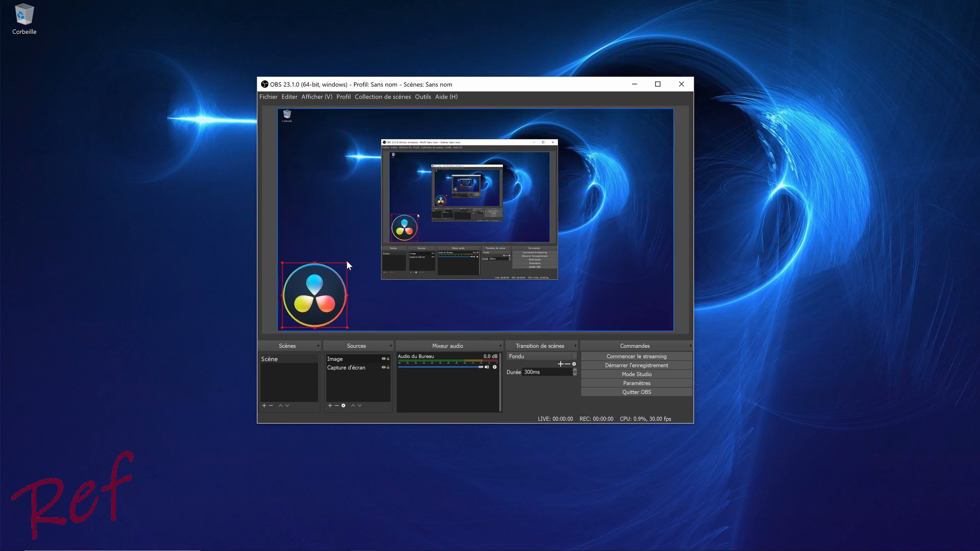
drag(347, 264, 302, 298)
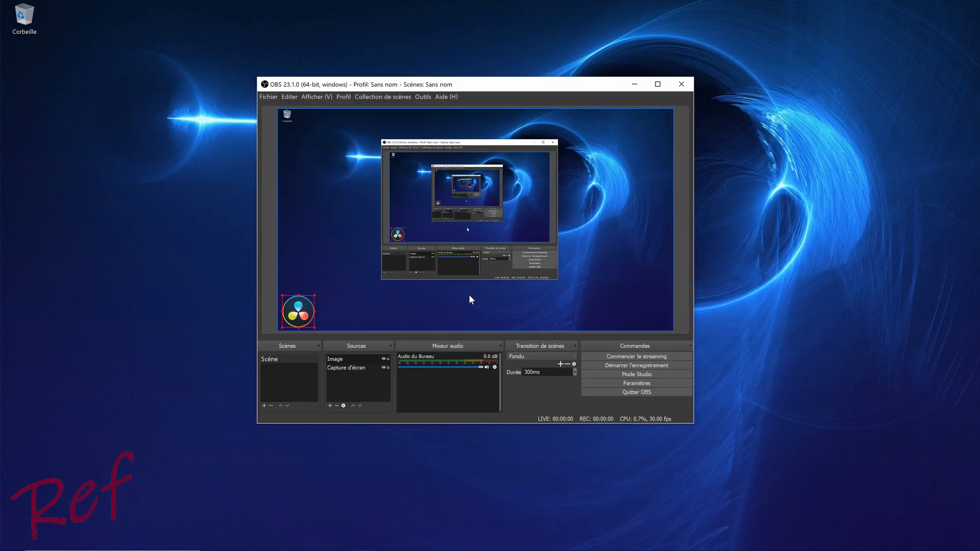
- Add a second scene named Scène 2 and return to the original Scène
click(264, 405)
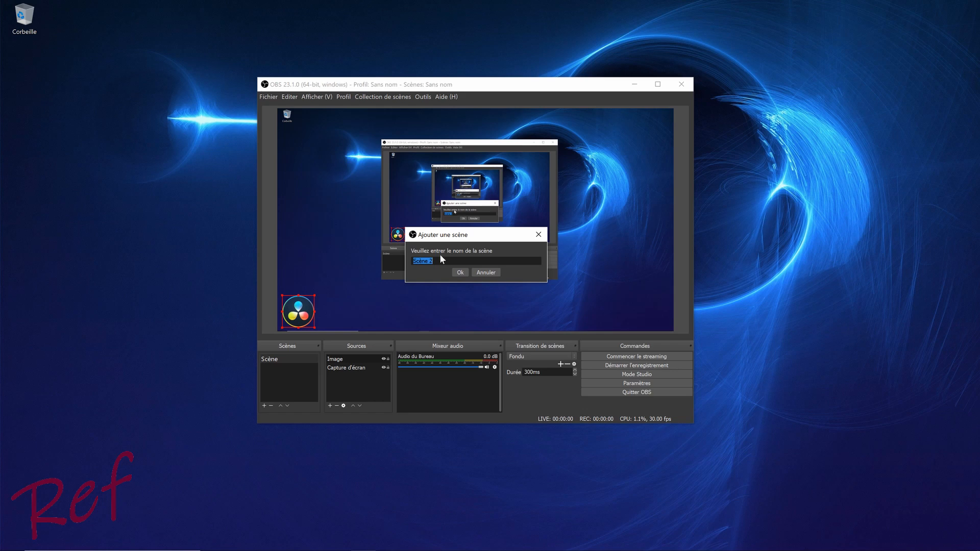
click(461, 272)
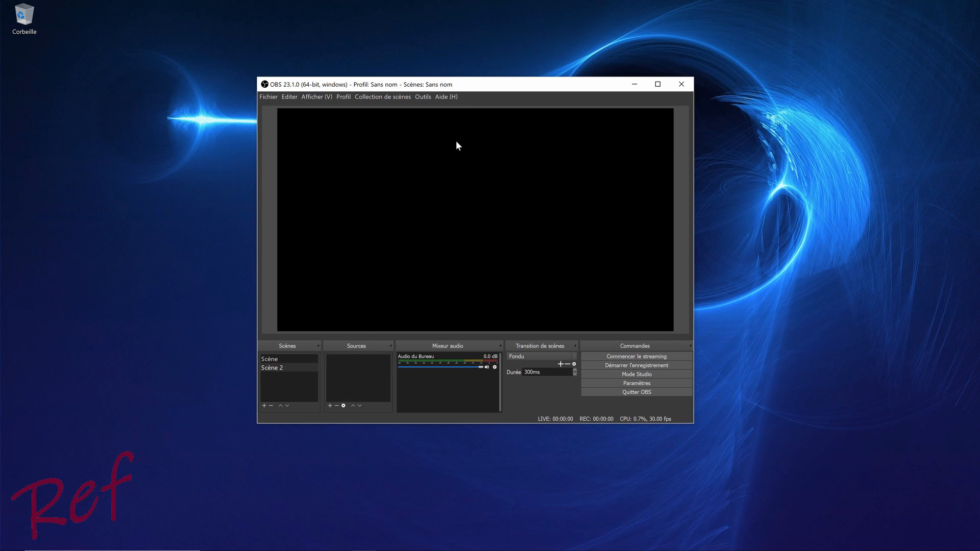
click(276, 362)
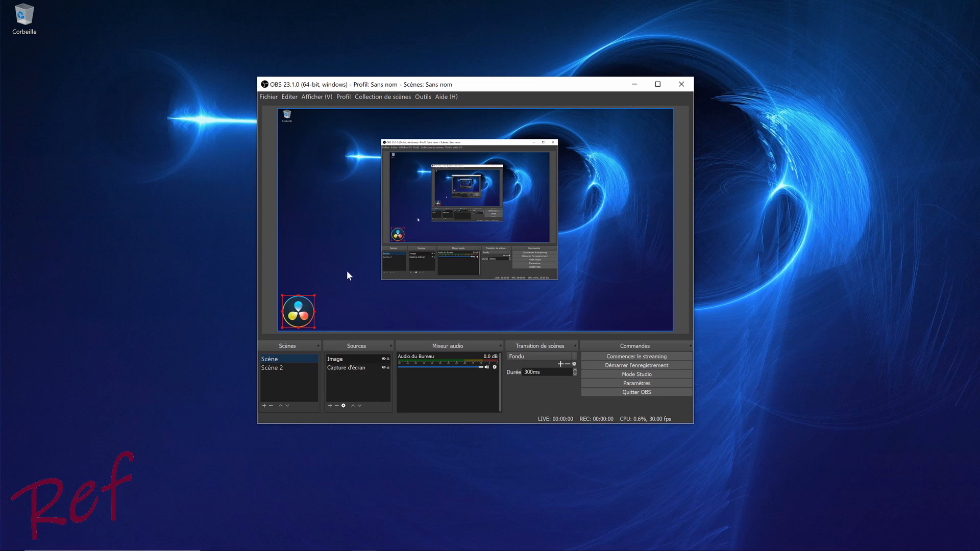
- Record a short clip while switching to Scène 2 and back to Scène, and play back the recorded video
click(646, 366)
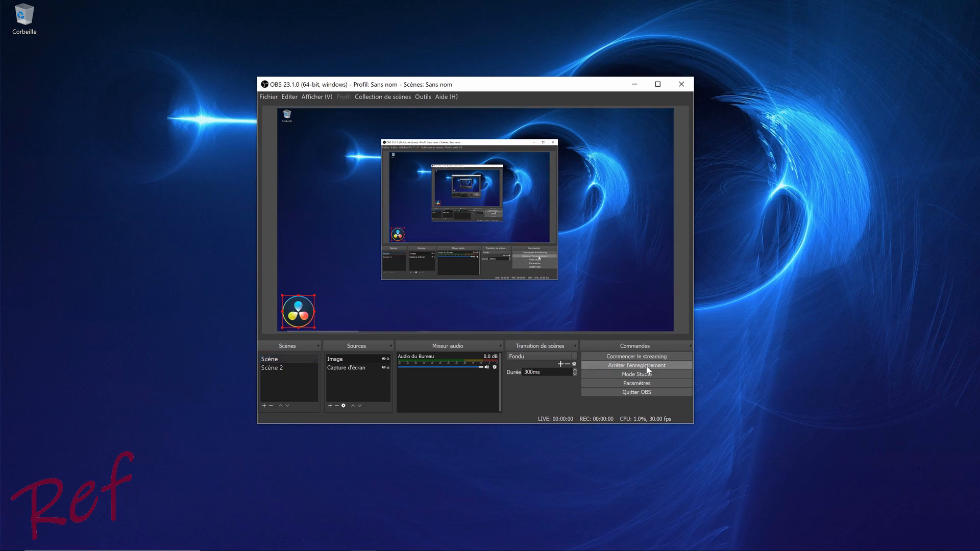
click(276, 369)
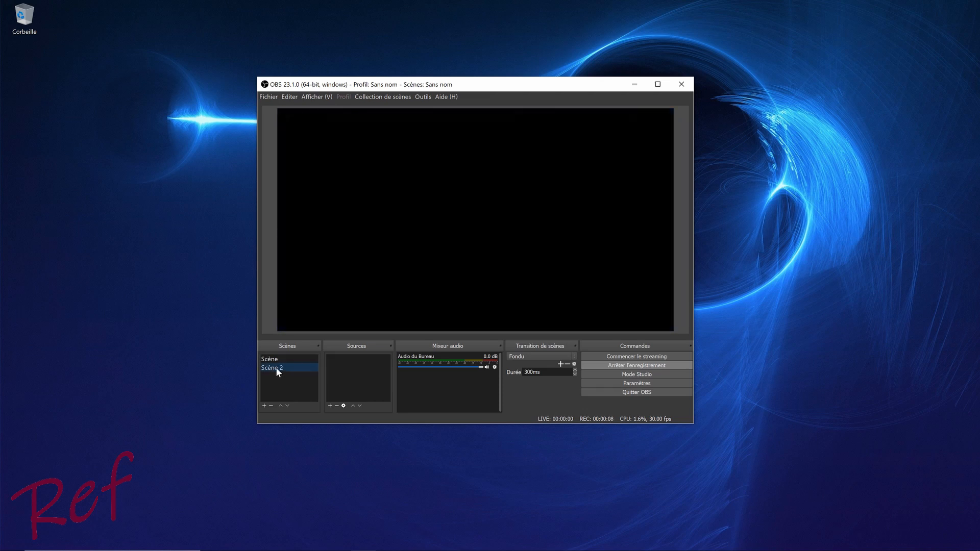
click(275, 359)
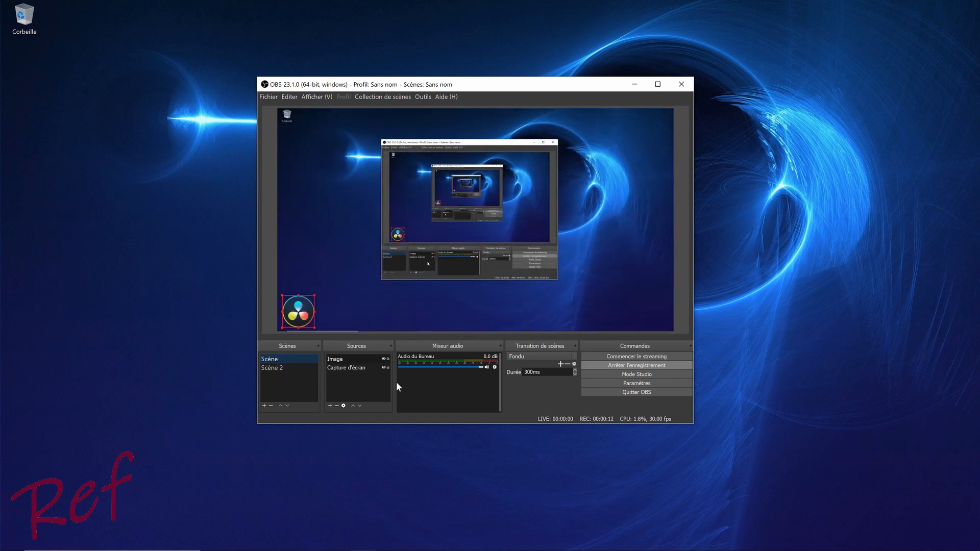
click(628, 367)
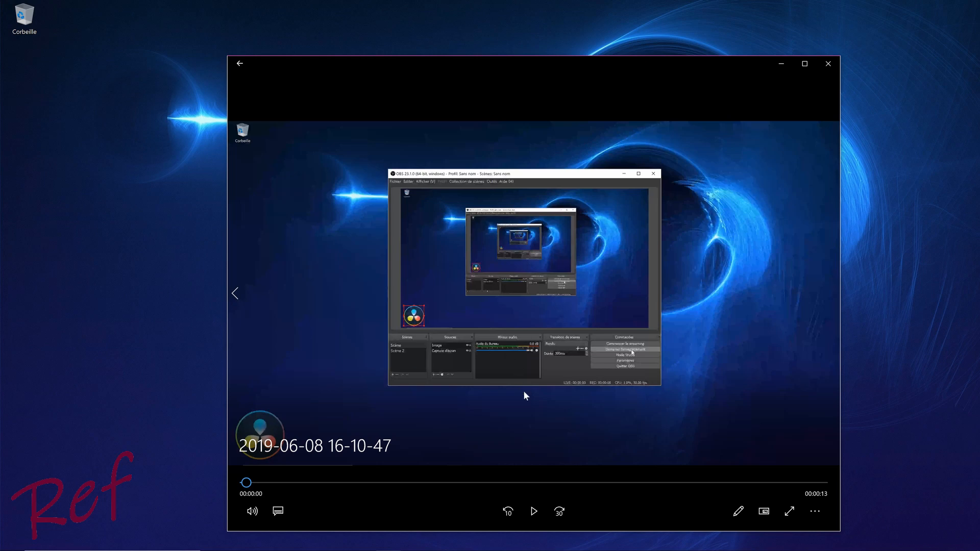
click(533, 510)
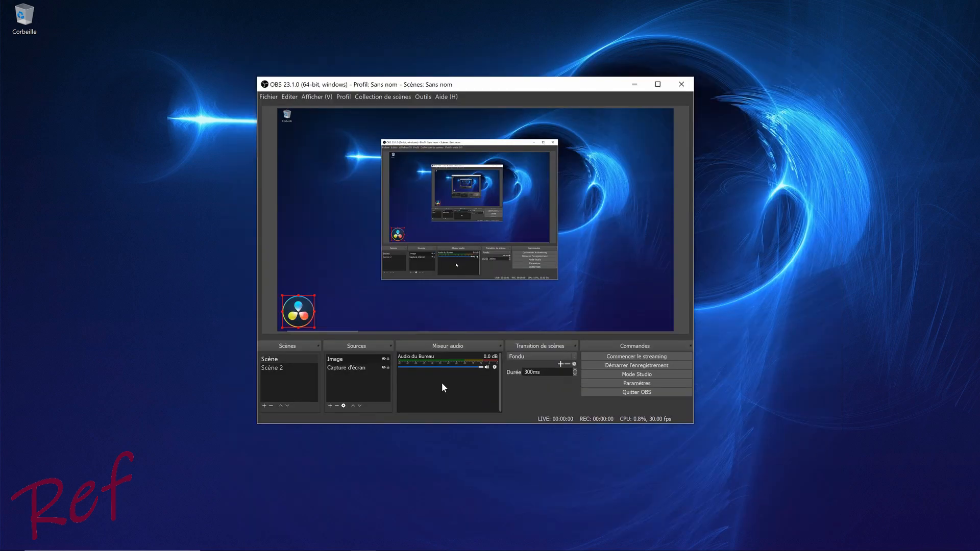
- Move the Image source below Capture d'écran in the source order and bring it back above
click(350, 360)
click(345, 396)
click(337, 359)
click(338, 359)
click(359, 406)
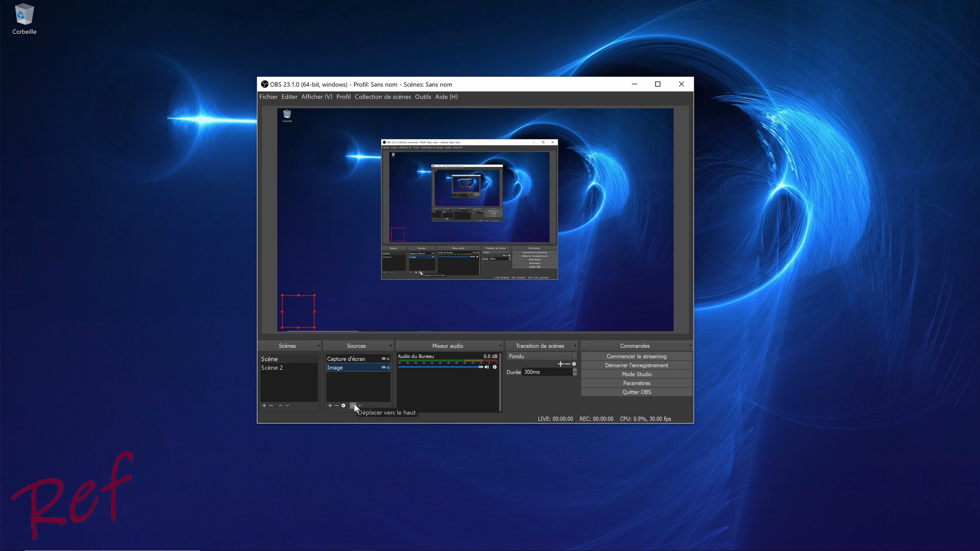
click(352, 406)
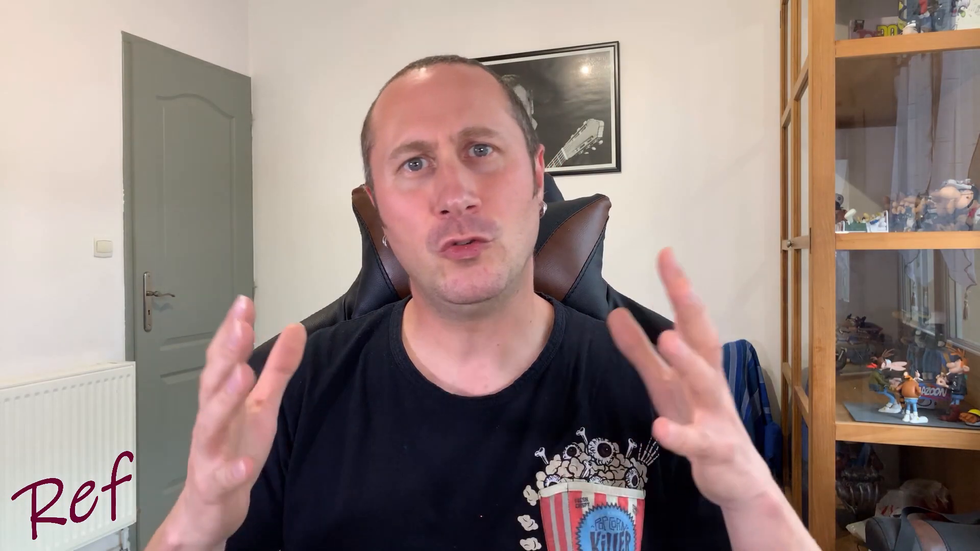